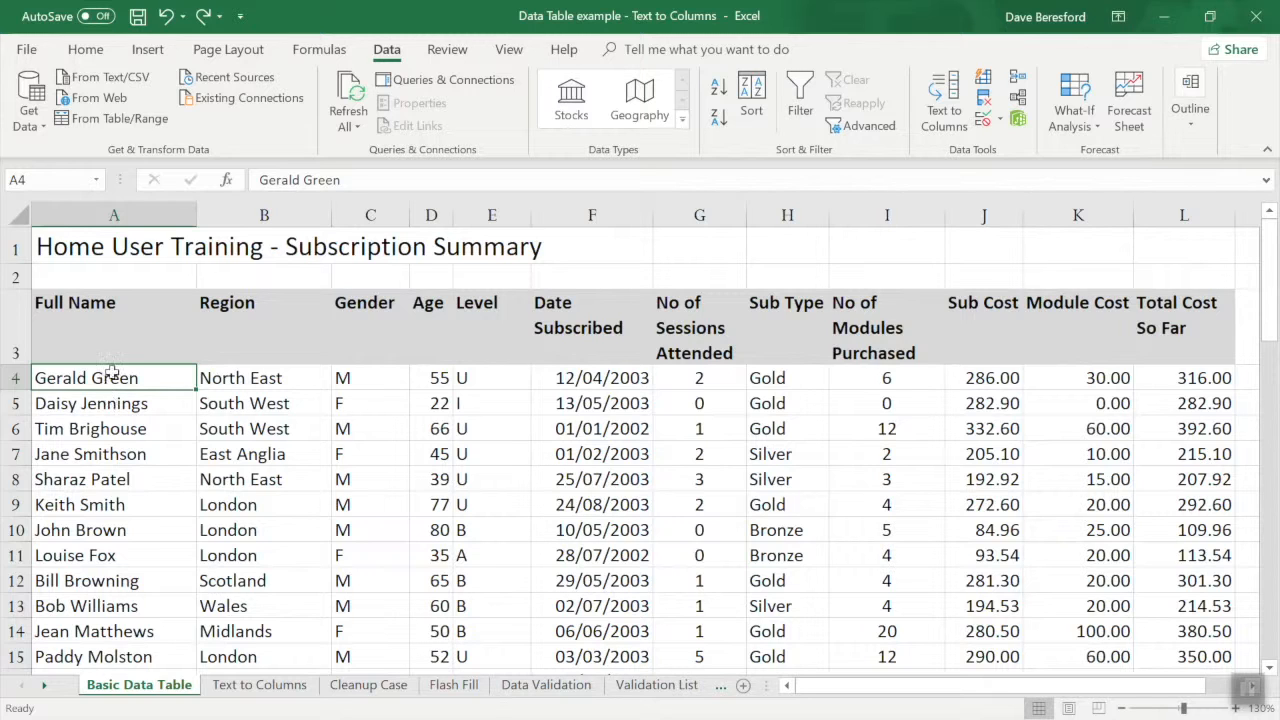
Insert two blank columns between the Full Name and Region columns
{"action": "left_click_drag", "start_coordinate": [244, 220], "coordinate": [389, 204]}
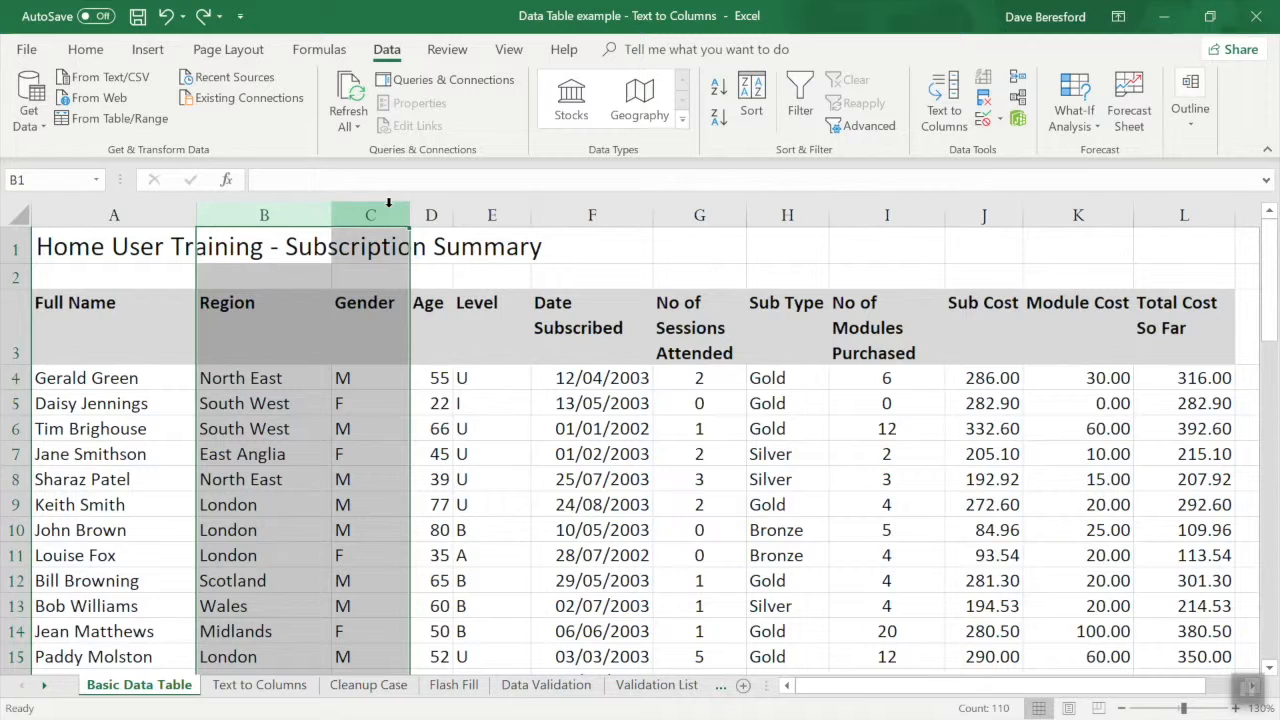
{"action": "right_click", "coordinate": [389, 212]}
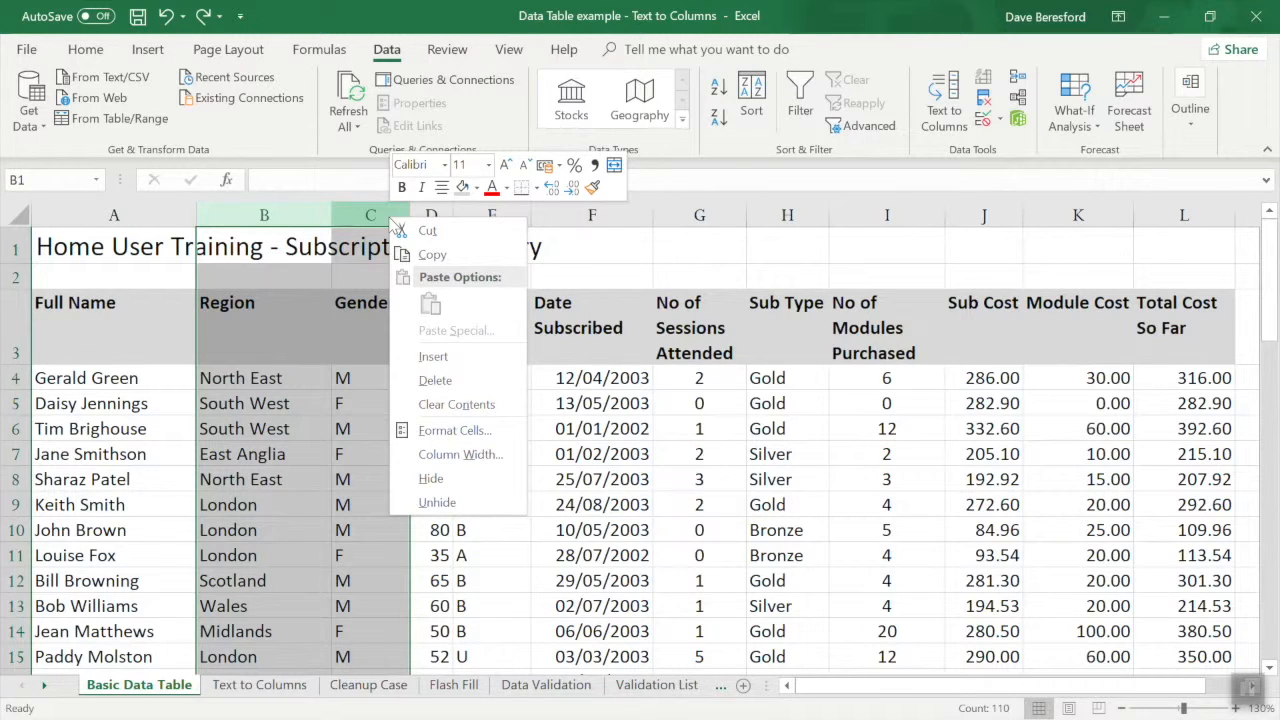
{"action": "left_click", "coordinate": [458, 356]}
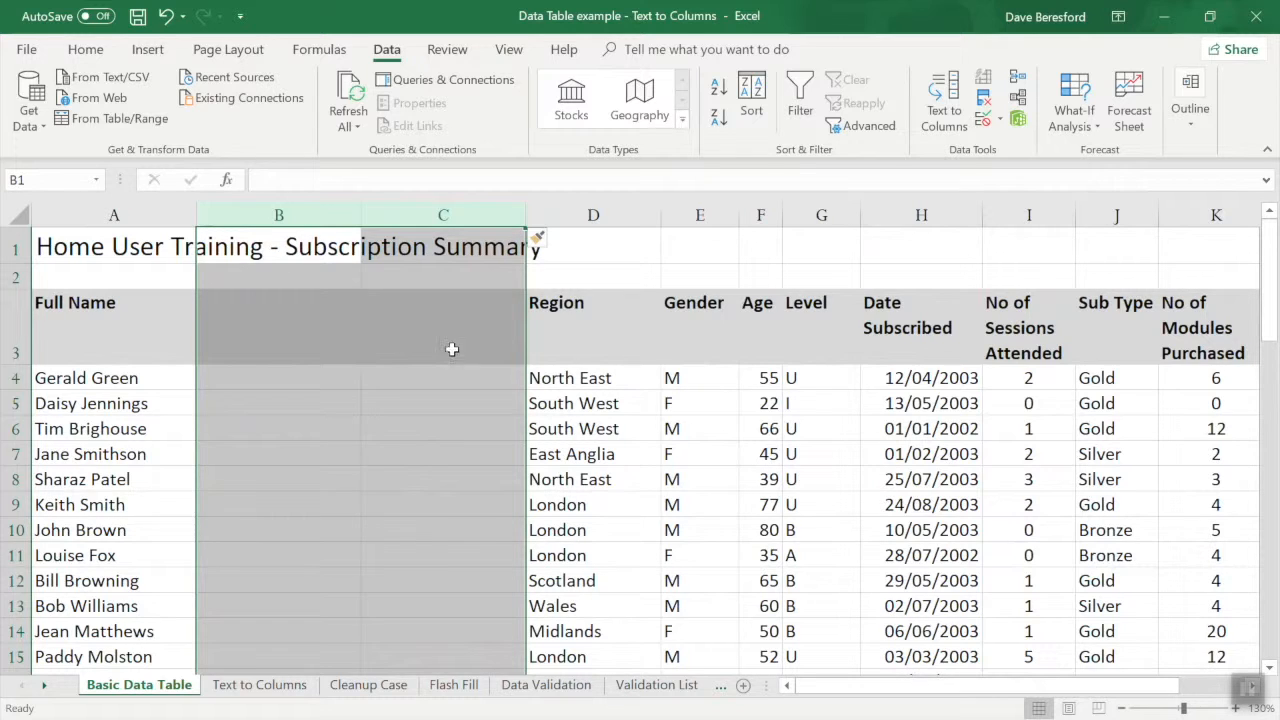
Enter the headings First Name in B3 and Surname in C3 for the two blank columns
{"action": "left_click", "coordinate": [302, 311]}
{"action": "type", "text": "F"}
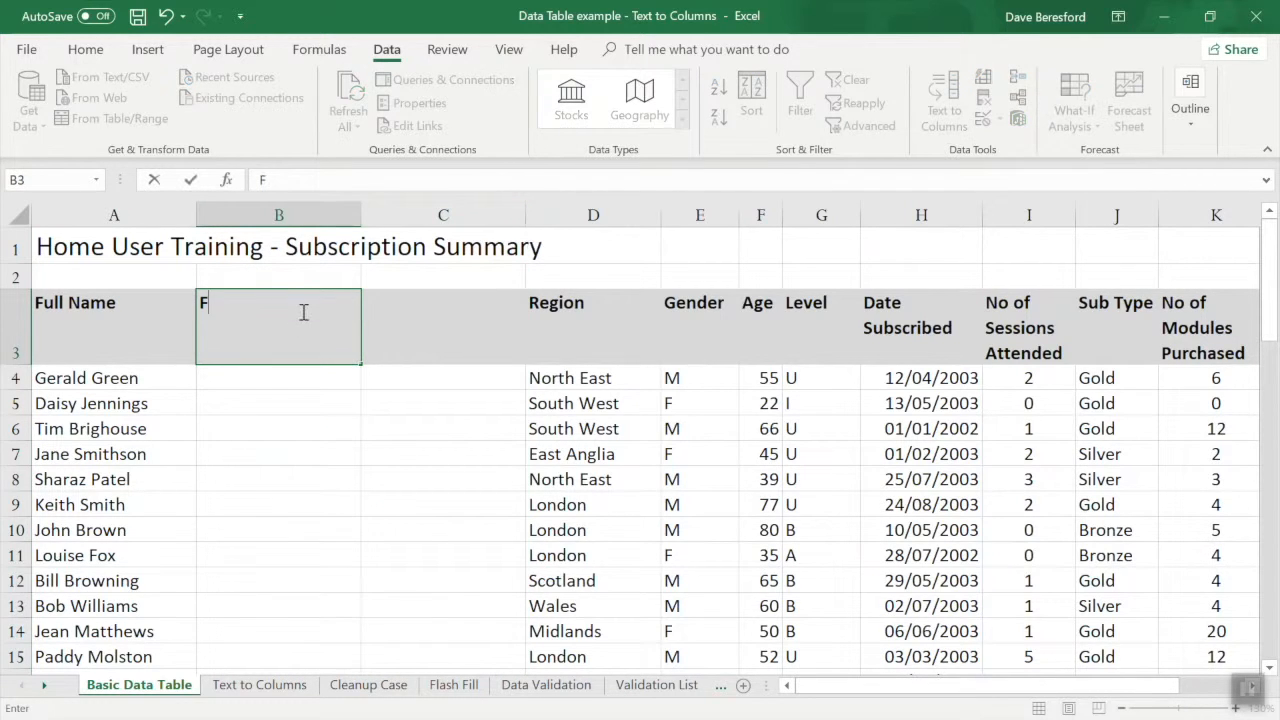
{"action": "type", "text": "irst Name"}
{"action": "key", "text": "Tab"}
{"action": "type", "text": "Surname"}
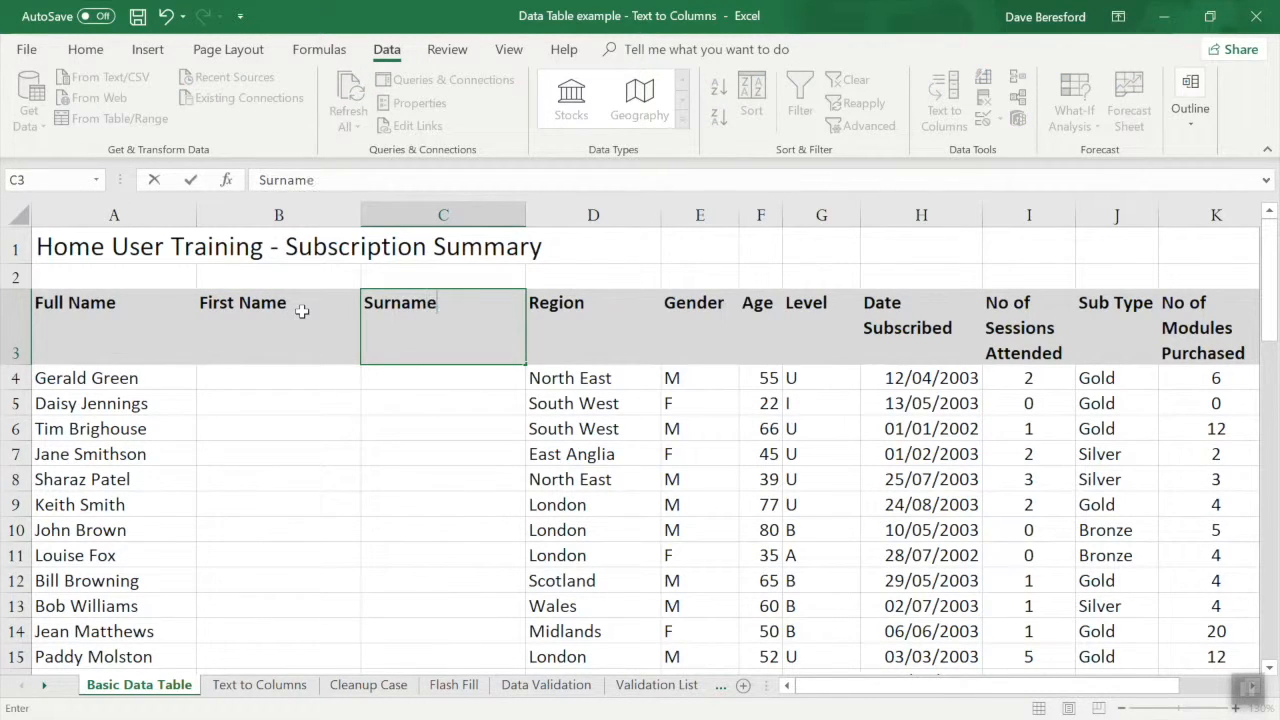
{"action": "key", "text": "Return"}
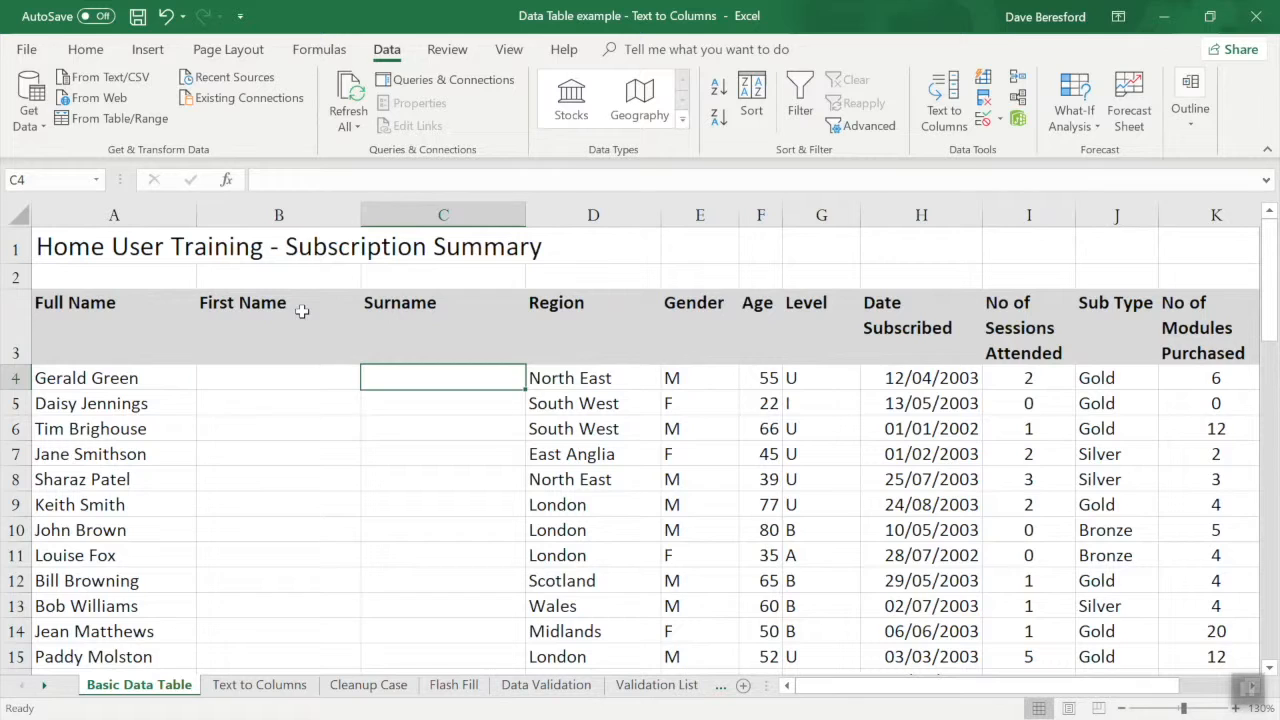
{"action": "key", "text": "Left"}
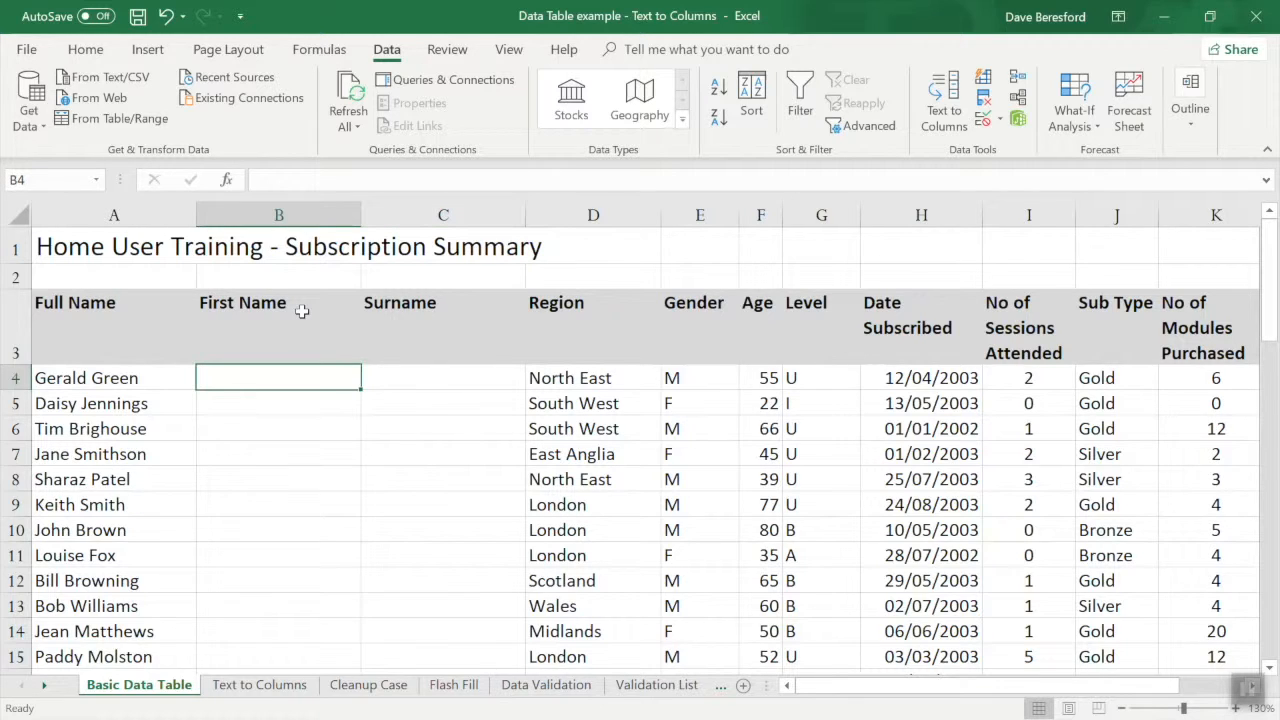
Start a Text to Columns conversion of the full names in A4:A57 with Delimited as the original data type
{"action": "left_click", "coordinate": [125, 375]}
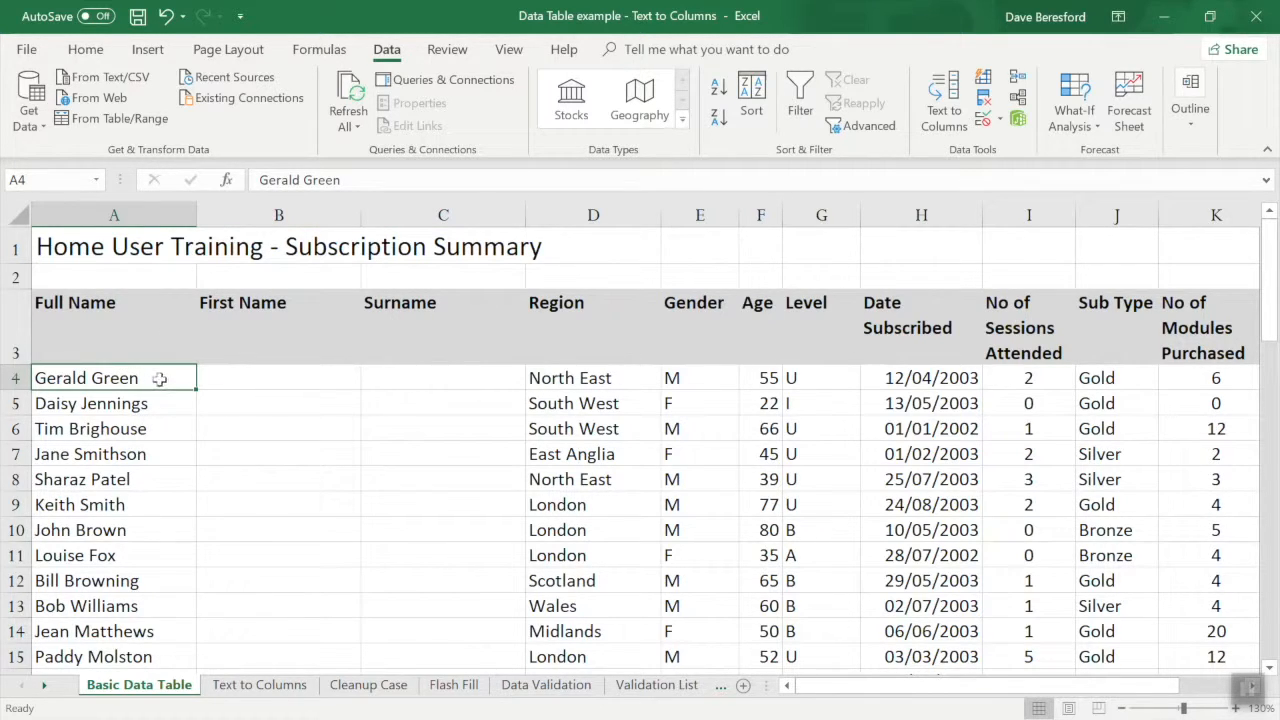
{"action": "left_click_drag", "start_coordinate": [160, 378], "coordinate": [132, 571]}
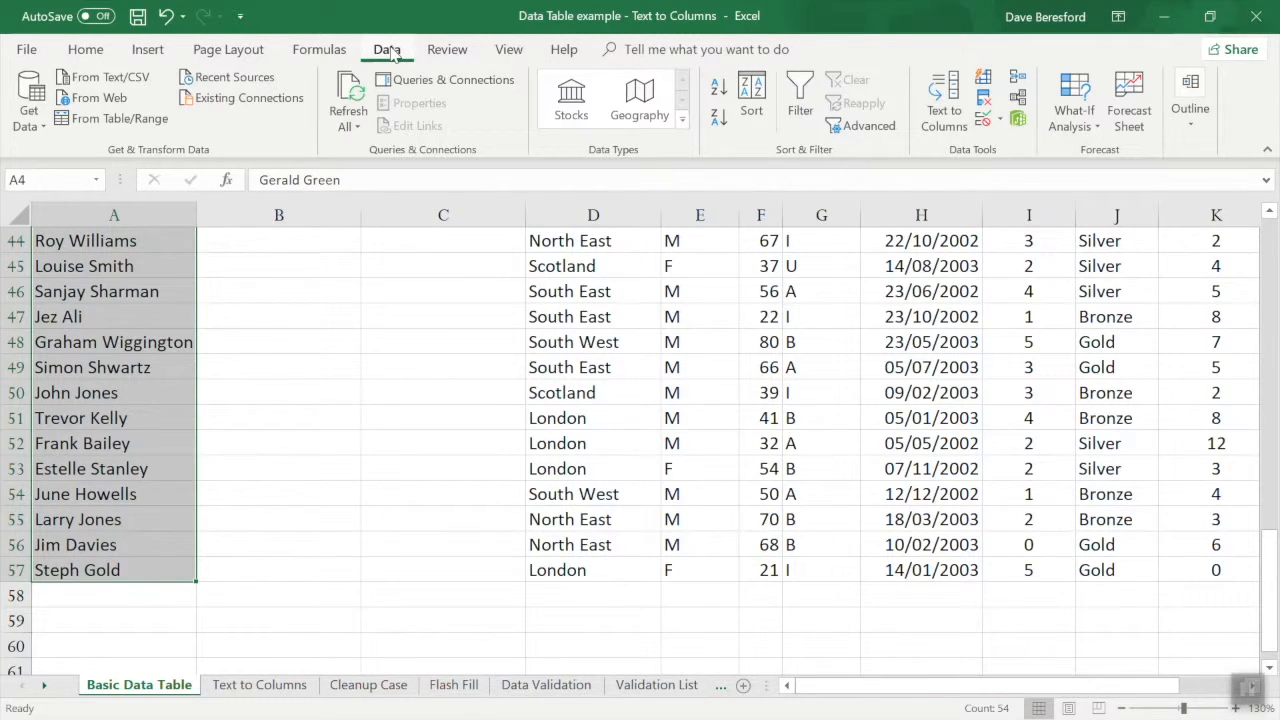
{"action": "left_click", "coordinate": [952, 130]}
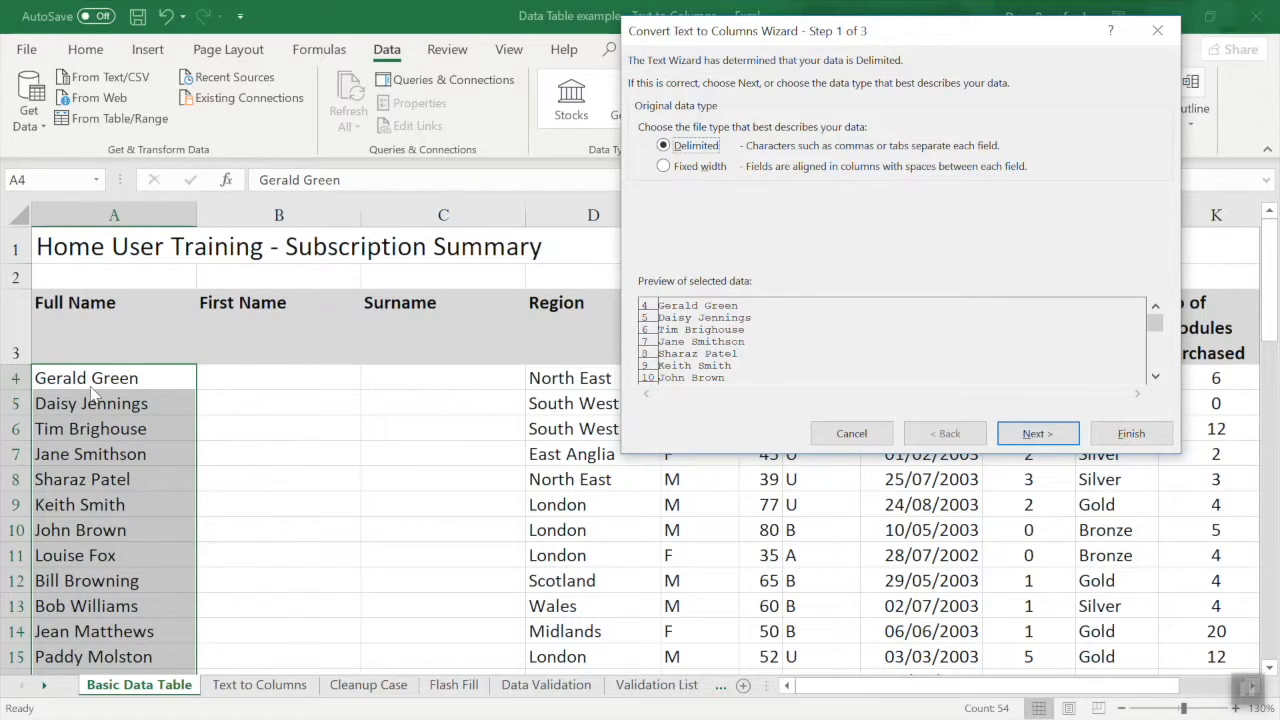
{"action": "left_click", "coordinate": [665, 167]}
{"action": "left_click", "coordinate": [664, 146]}
{"action": "left_click", "coordinate": [1049, 433]}
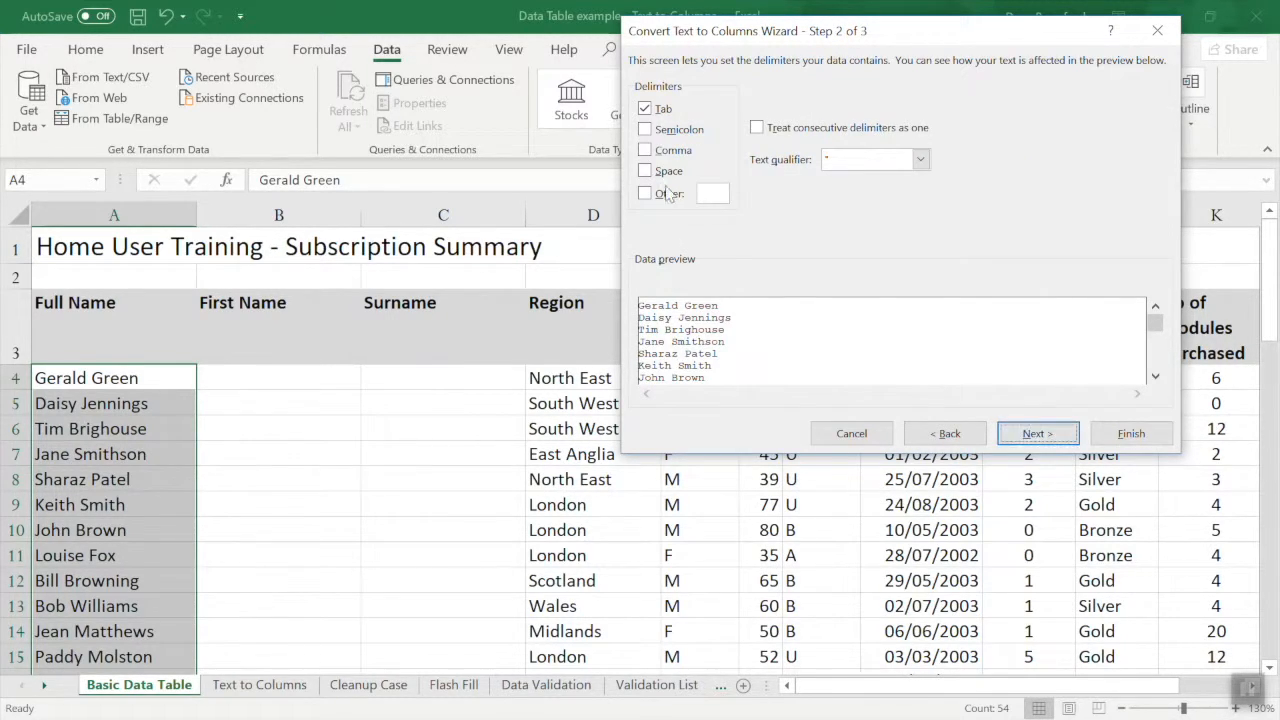
Use Space instead of Tab as the delimiter and proceed to the column format settings
{"action": "left_click", "coordinate": [645, 111]}
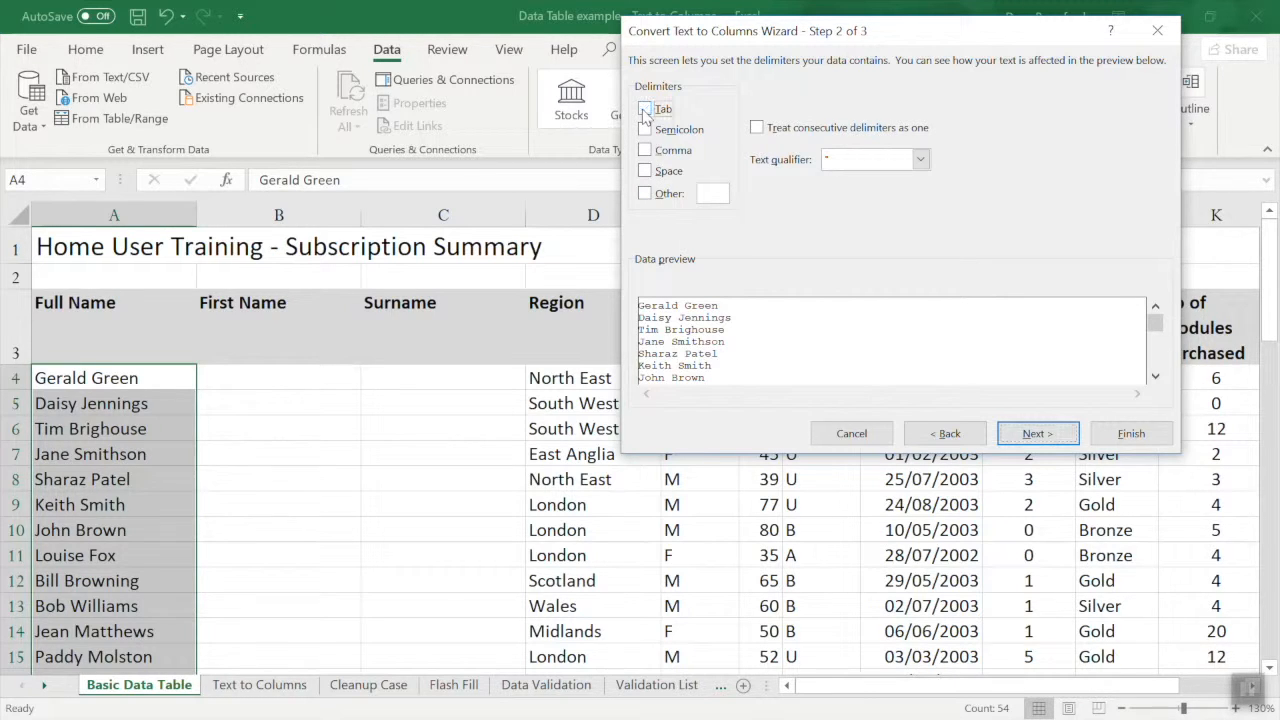
{"action": "left_click", "coordinate": [646, 172]}
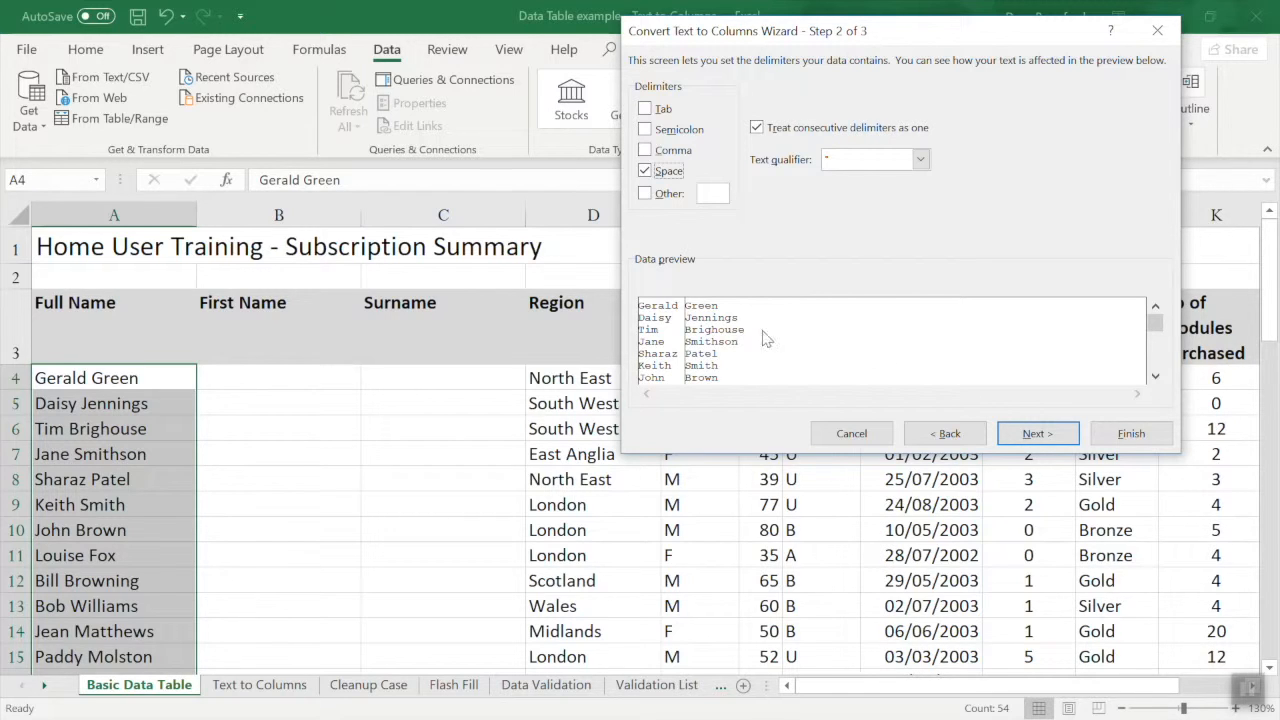
{"action": "left_click", "coordinate": [1037, 433]}
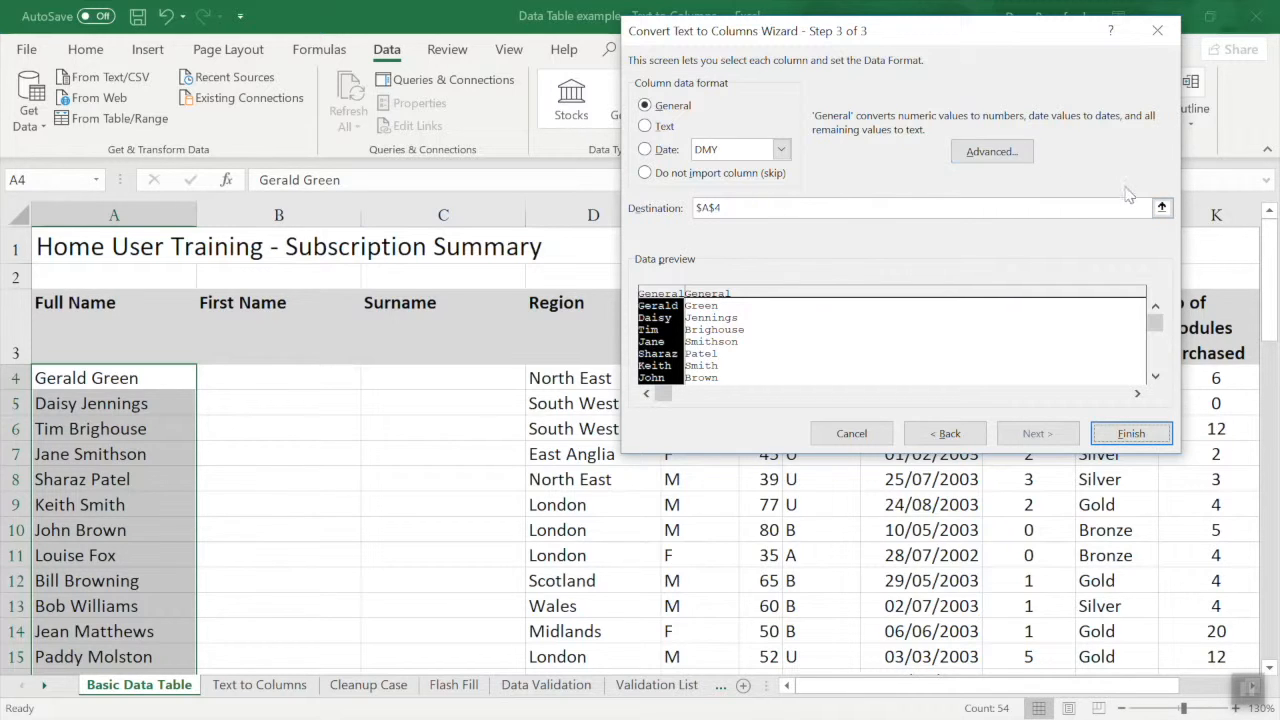
Set the destination of the split names to cell B4 and complete the conversion
{"action": "left_click", "coordinate": [1162, 208]}
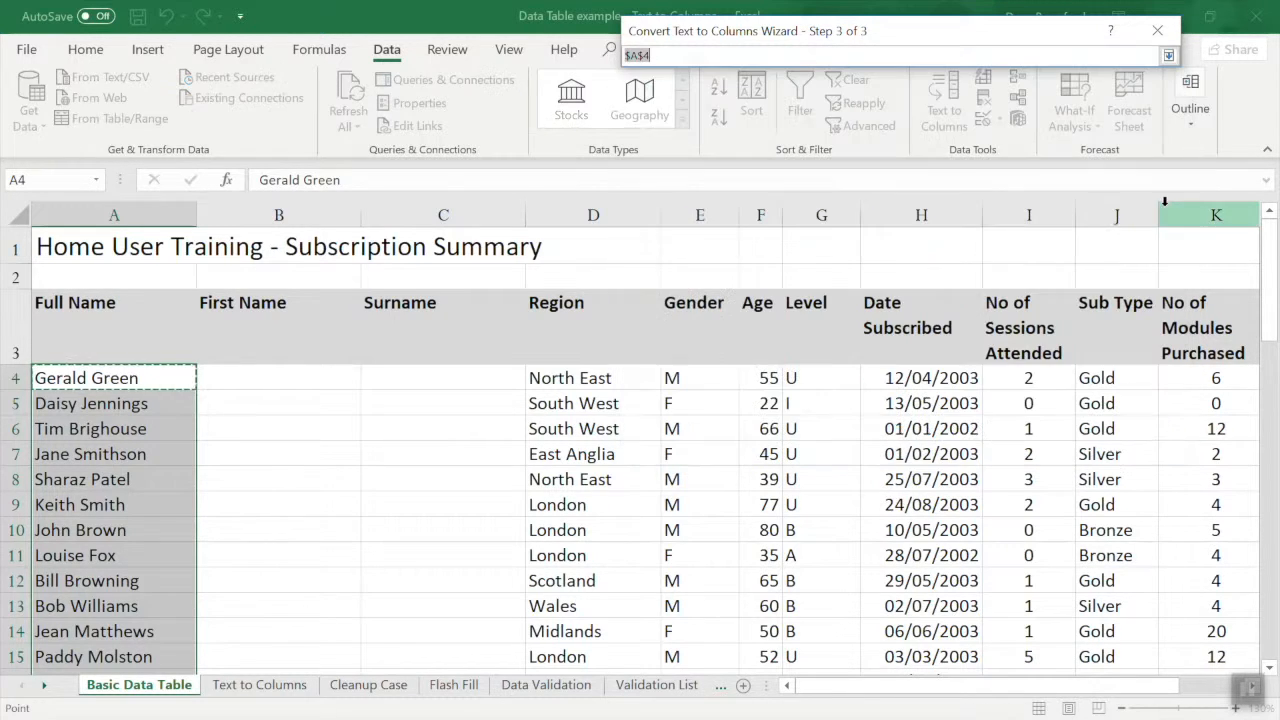
{"action": "left_click", "coordinate": [269, 373]}
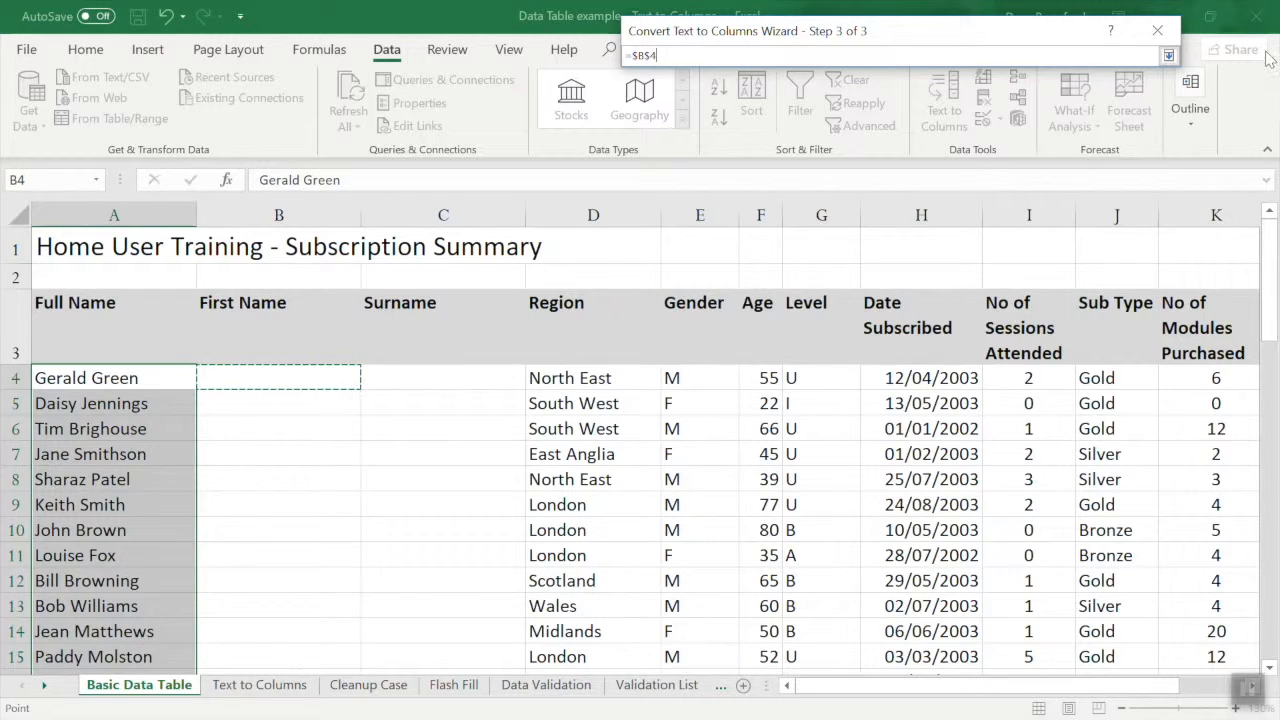
{"action": "left_click", "coordinate": [1167, 55]}
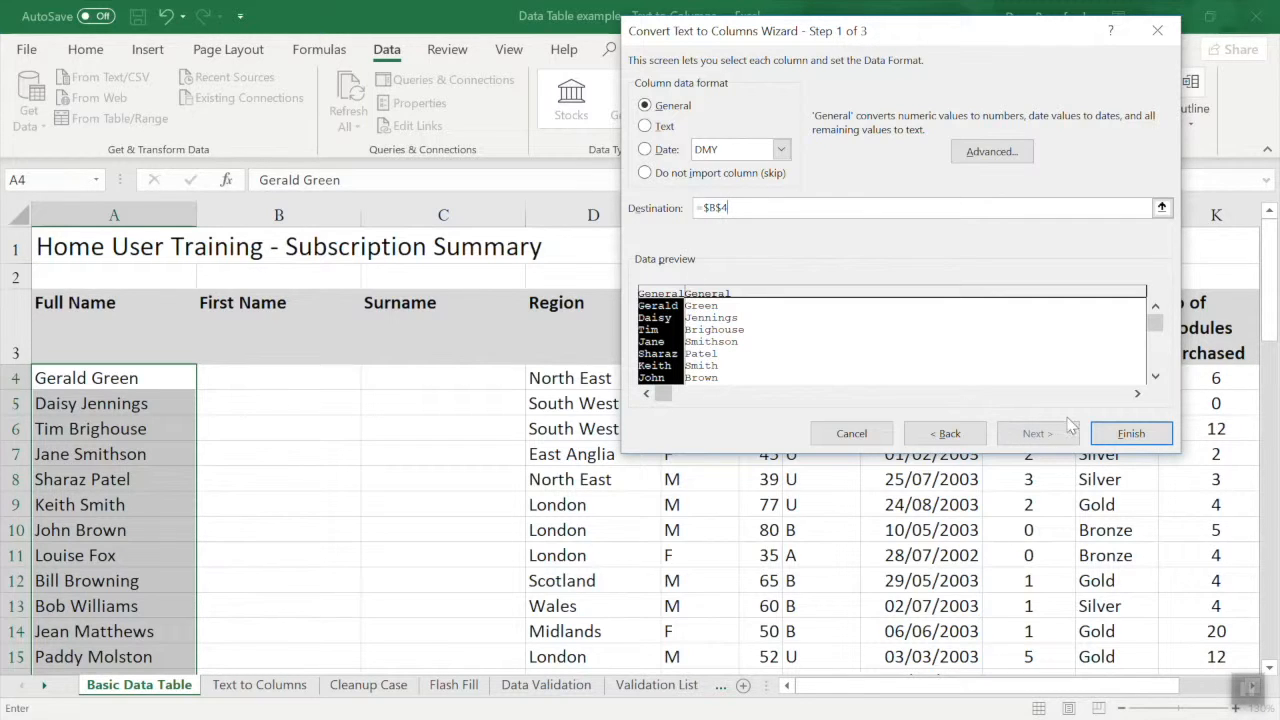
{"action": "left_click", "coordinate": [1130, 436]}
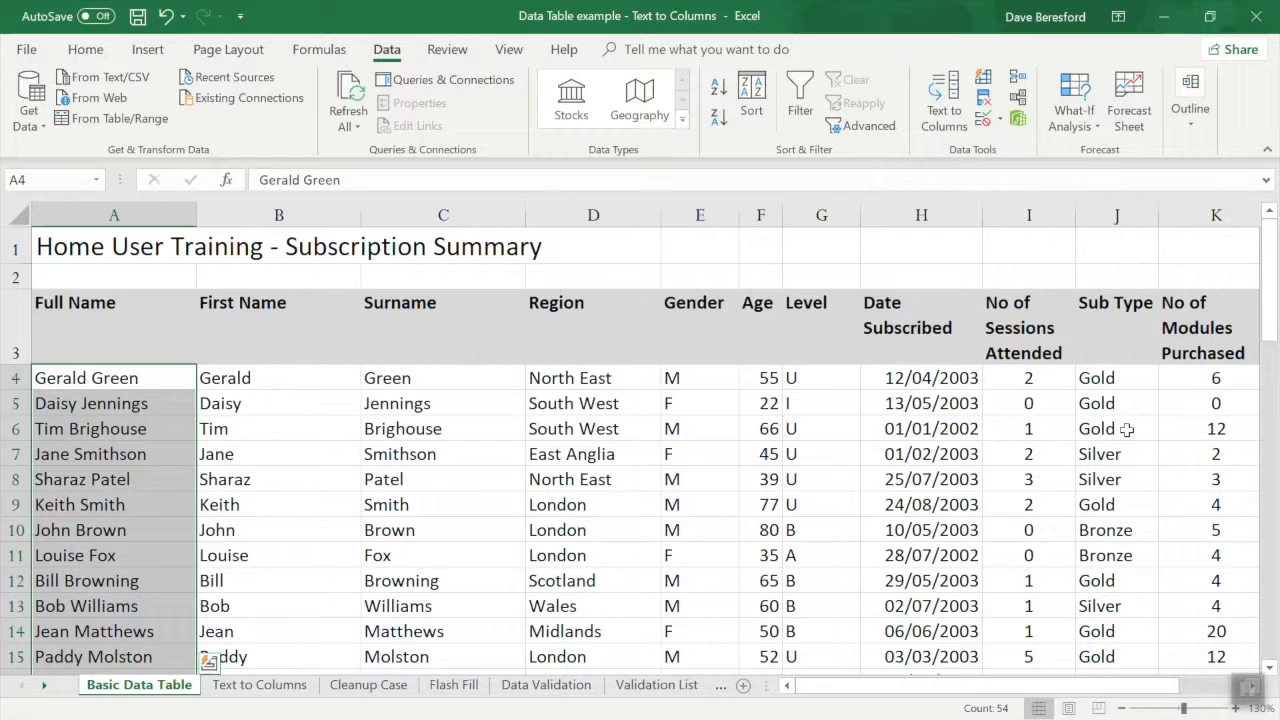
Check the split first names and surnames against the full names down the whole table
{"action": "left_click", "coordinate": [289, 388]}
{"action": "scroll", "coordinate": [463, 507], "scroll_direction": "down", "scroll_amount": 2}
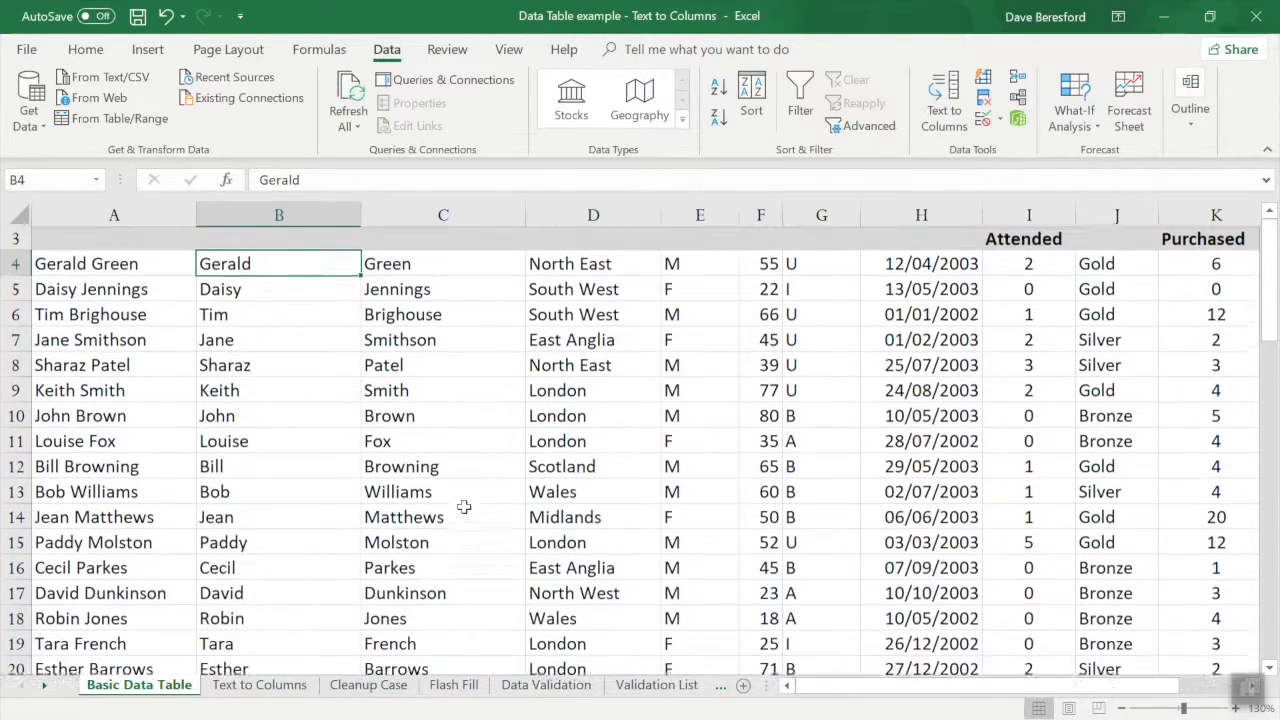
{"action": "scroll", "coordinate": [463, 507], "scroll_direction": "down", "scroll_amount": 3}
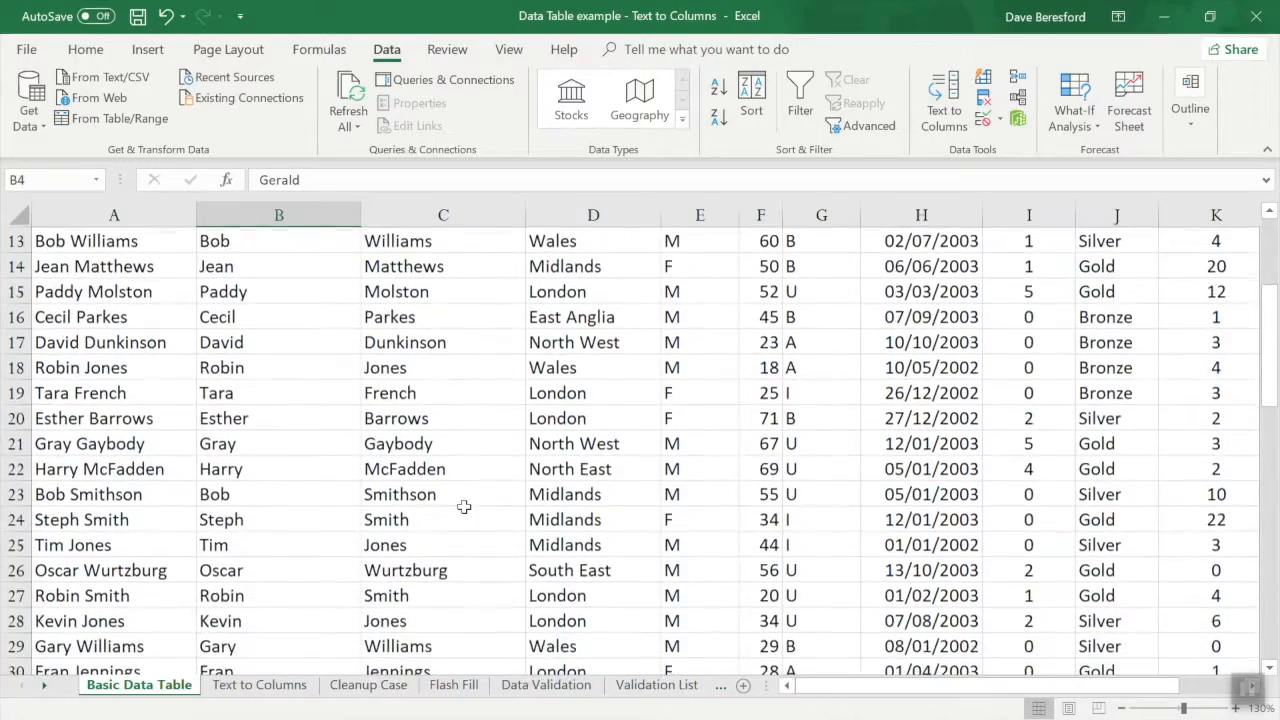
{"action": "scroll", "coordinate": [463, 507], "scroll_direction": "down", "scroll_amount": 5}
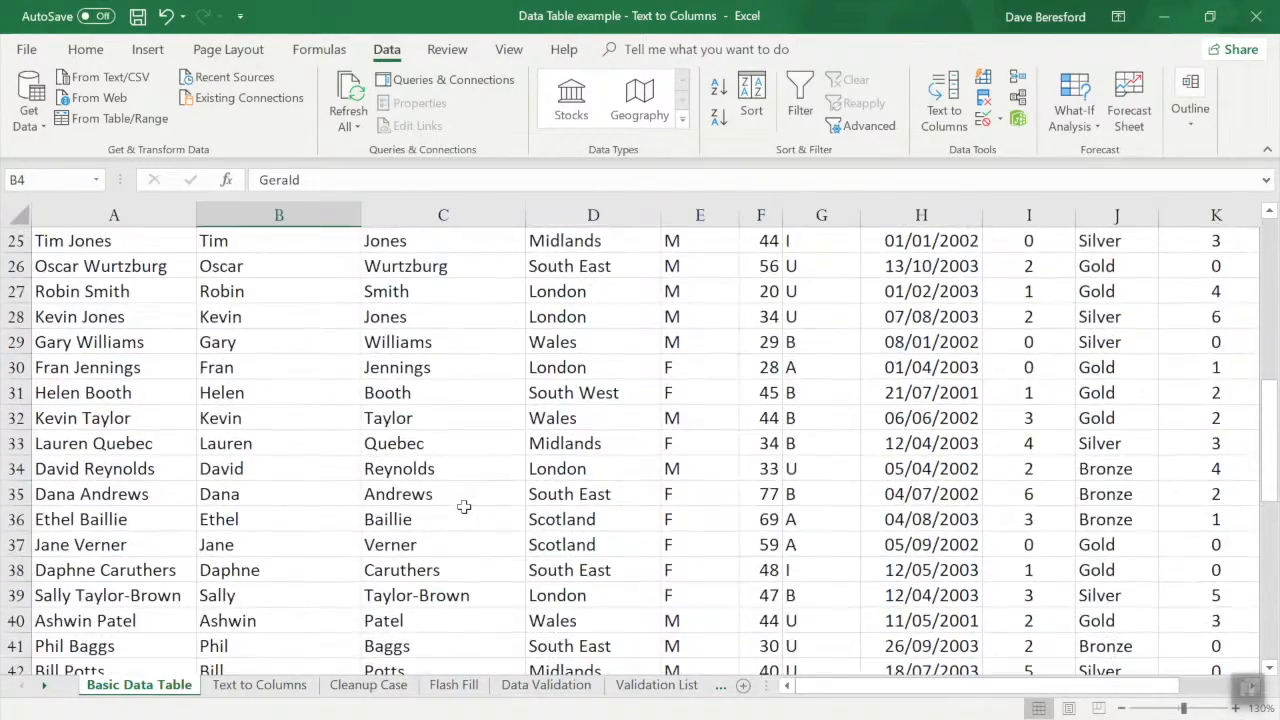
{"action": "scroll", "coordinate": [463, 507], "scroll_direction": "down", "scroll_amount": 8}
{"action": "scroll", "coordinate": [463, 507], "scroll_direction": "up", "scroll_amount": 3}
{"action": "scroll", "coordinate": [463, 507], "scroll_direction": "up", "scroll_amount": 15}
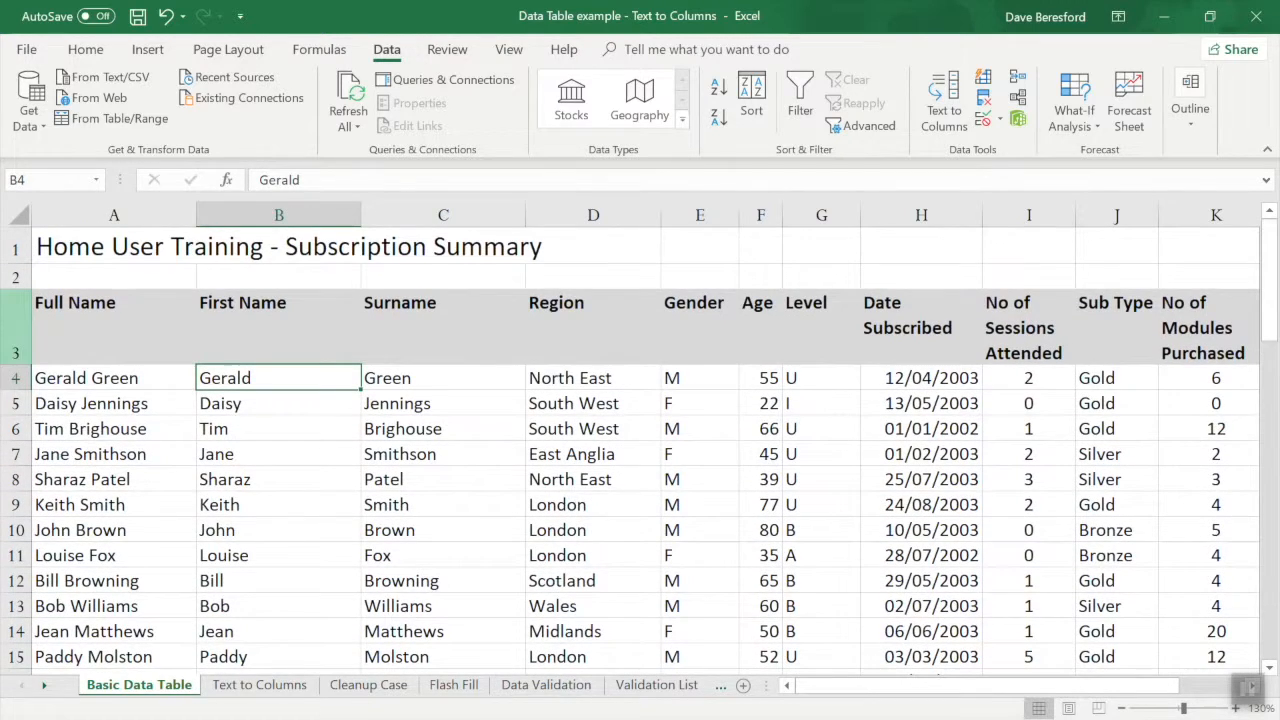
Move the sheet title from A1 to B1 and delete the Full Name column
{"action": "left_click", "coordinate": [76, 250]}
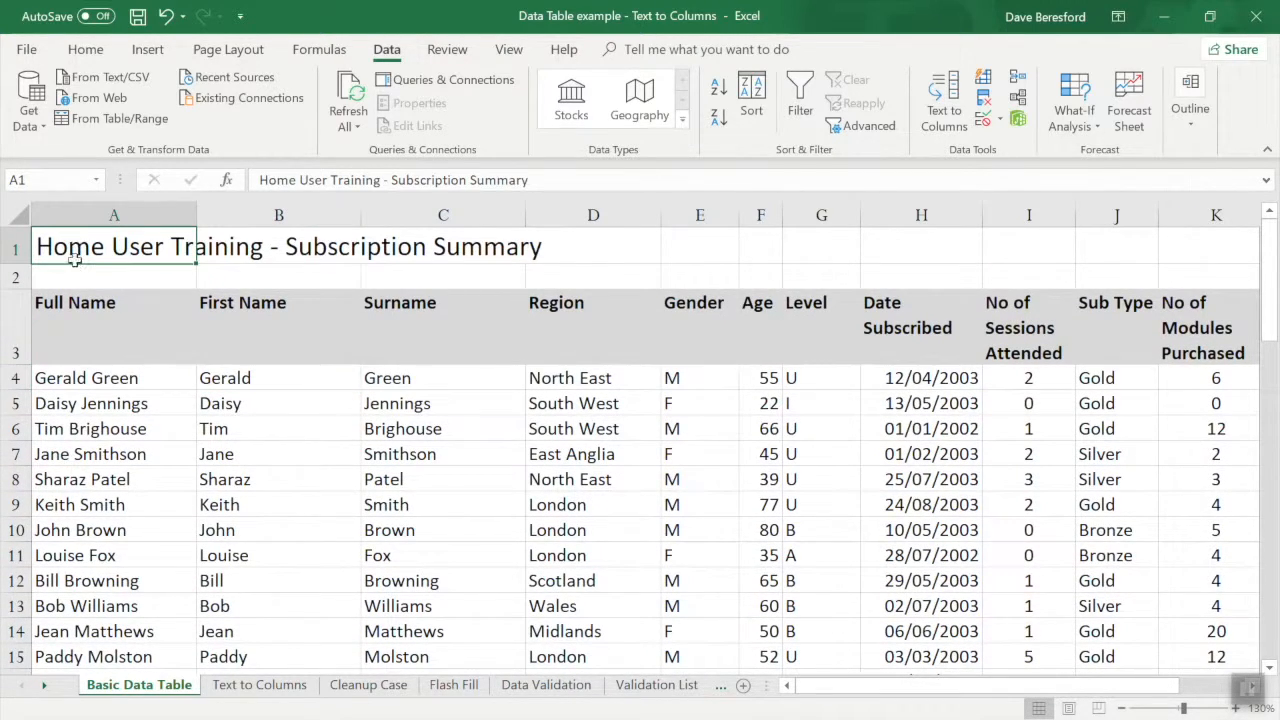
{"action": "left_click_drag", "start_coordinate": [76, 268], "coordinate": [240, 266]}
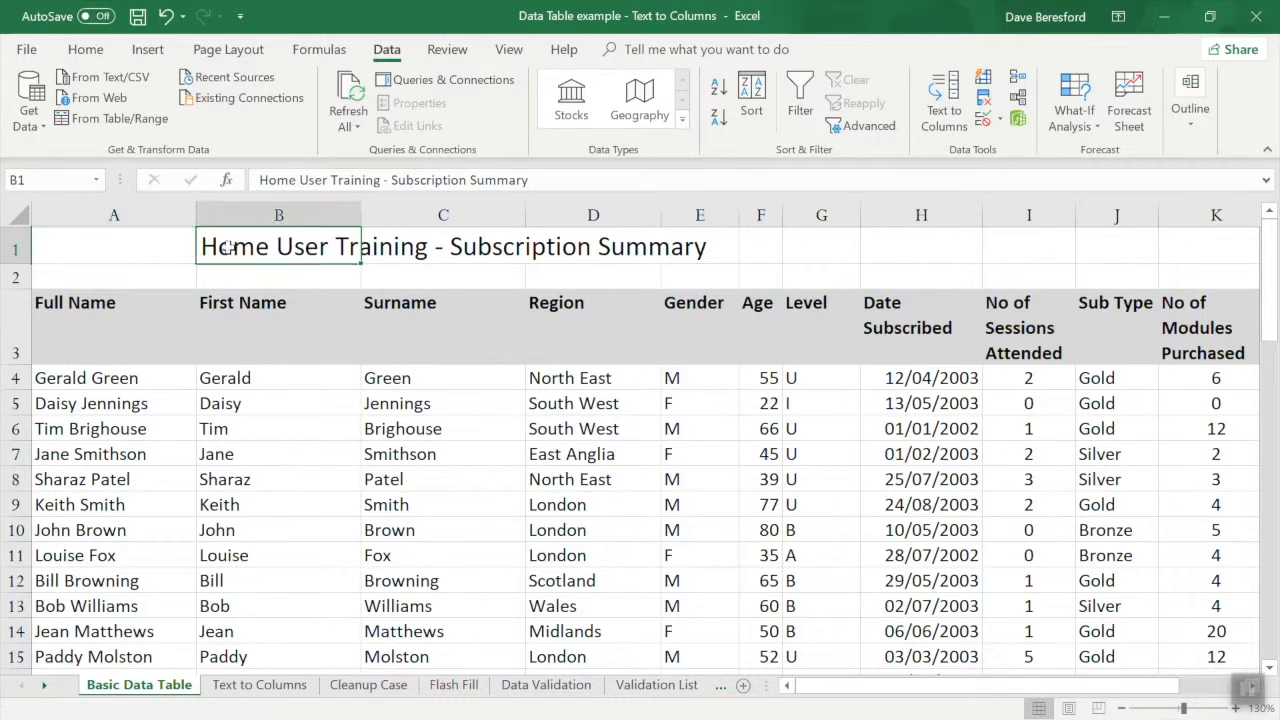
{"action": "left_click", "coordinate": [128, 214]}
{"action": "right_click", "coordinate": [128, 214]}
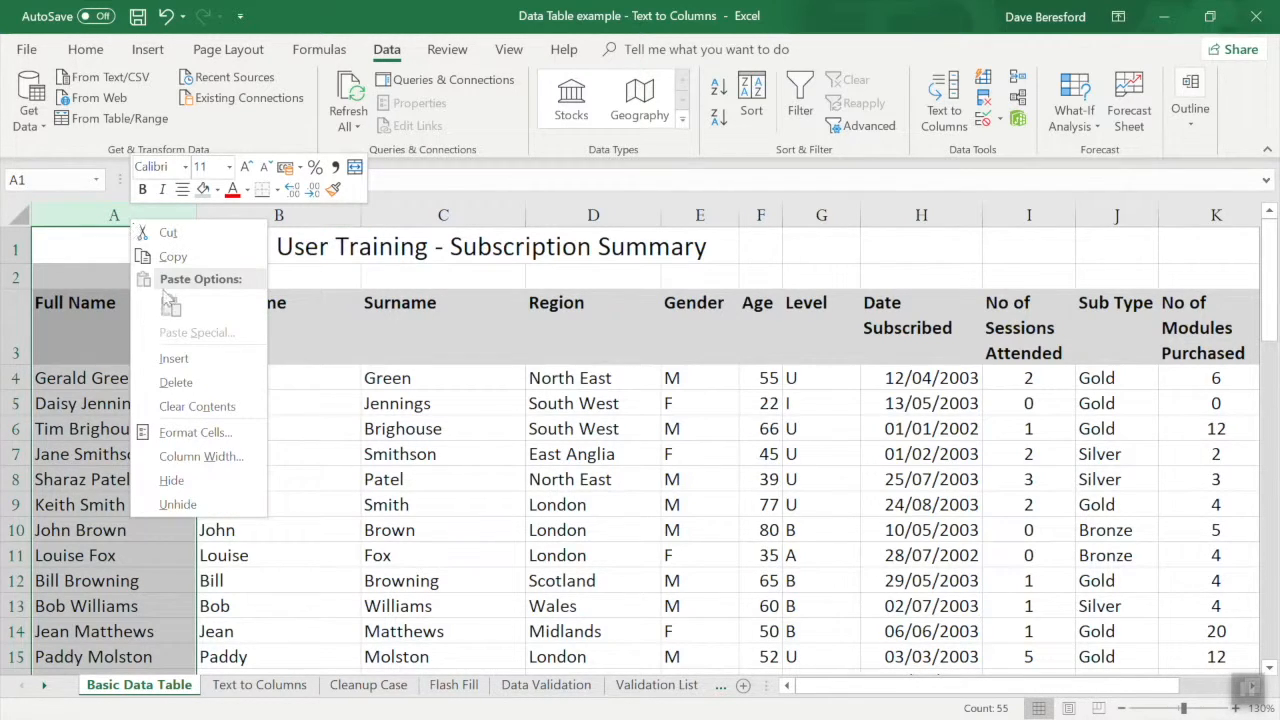
{"action": "left_click", "coordinate": [197, 382]}
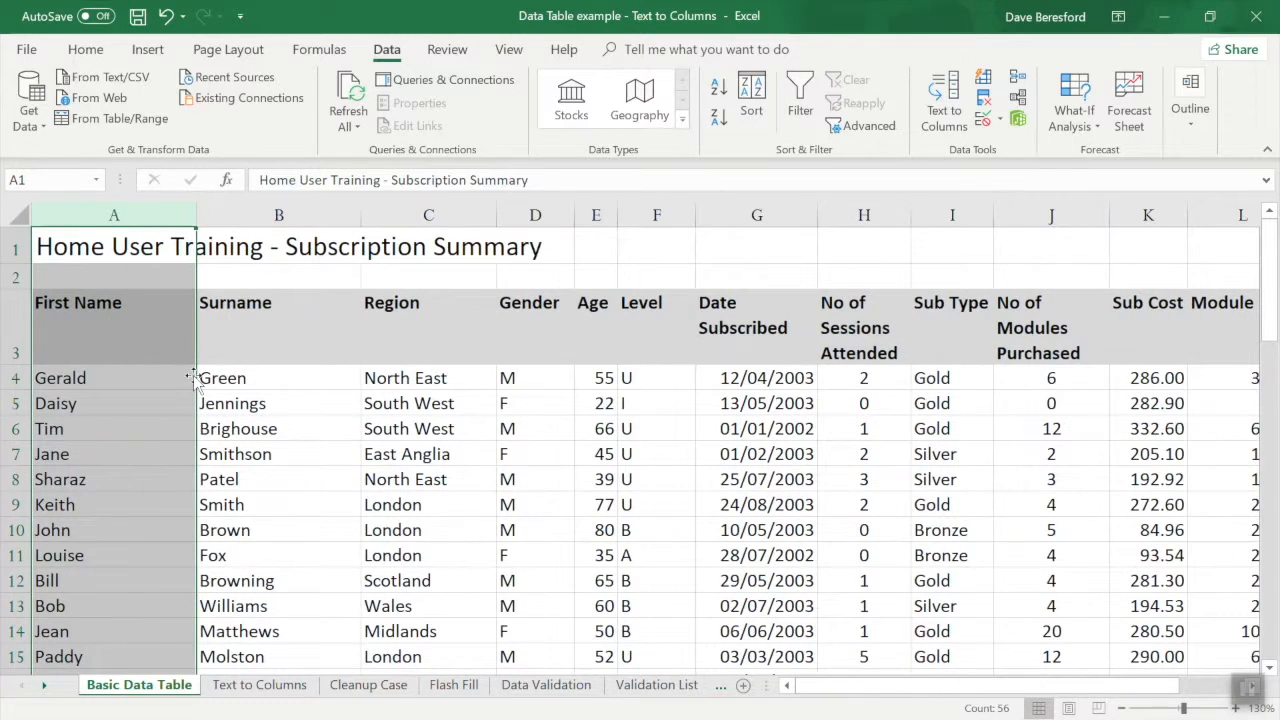
Narrow column A to roughly the width of its First Name heading
{"action": "left_click", "coordinate": [141, 375]}
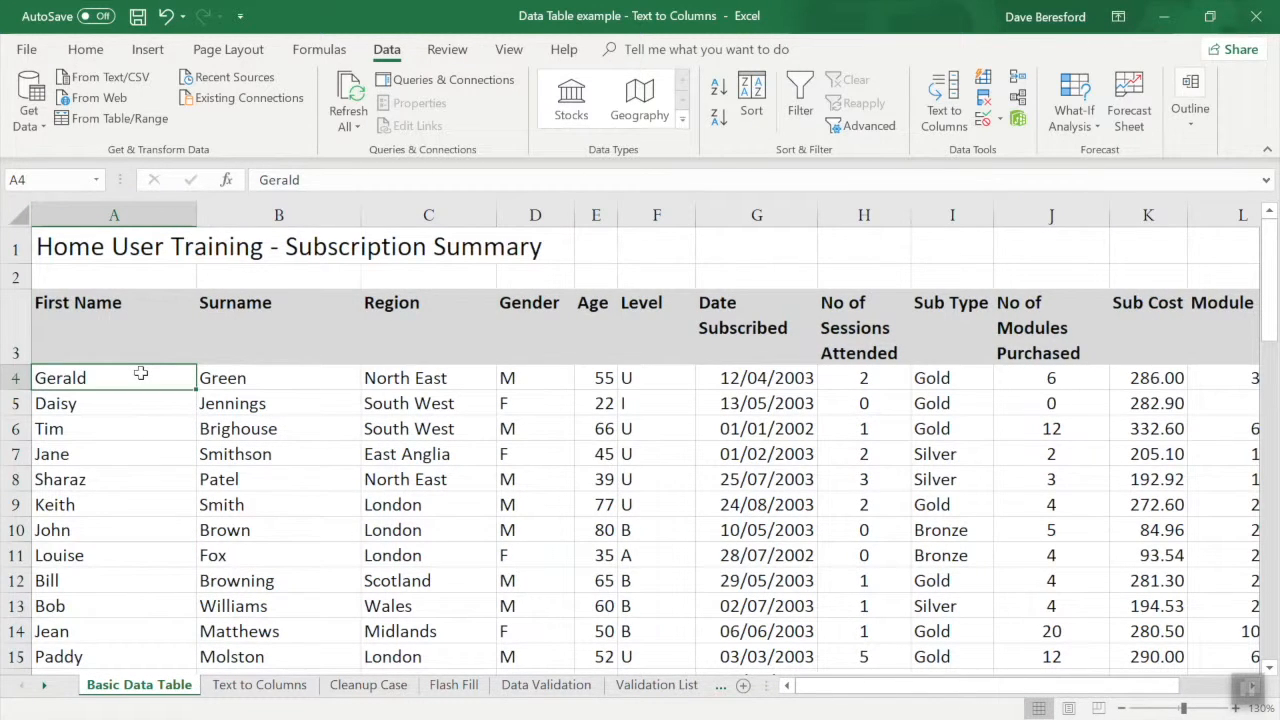
{"action": "left_click_drag", "start_coordinate": [196, 213], "coordinate": [140, 213]}
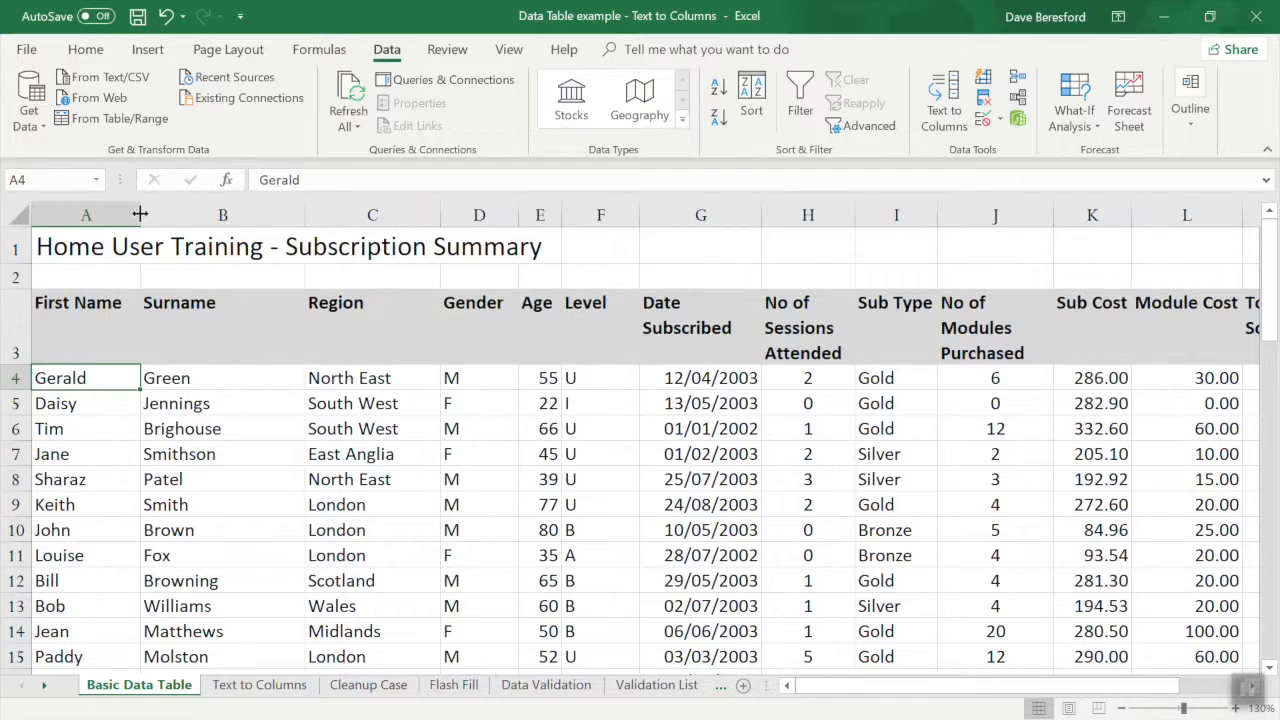
{"action": "left_click", "coordinate": [86, 49]}
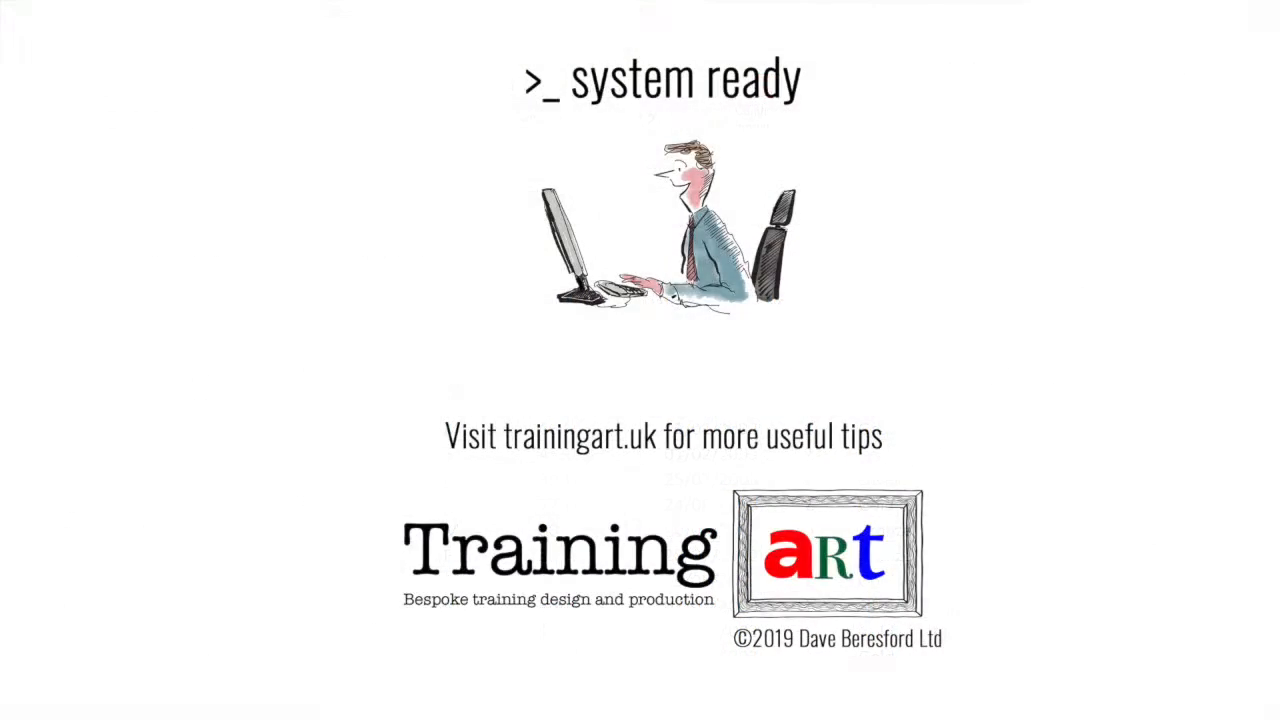